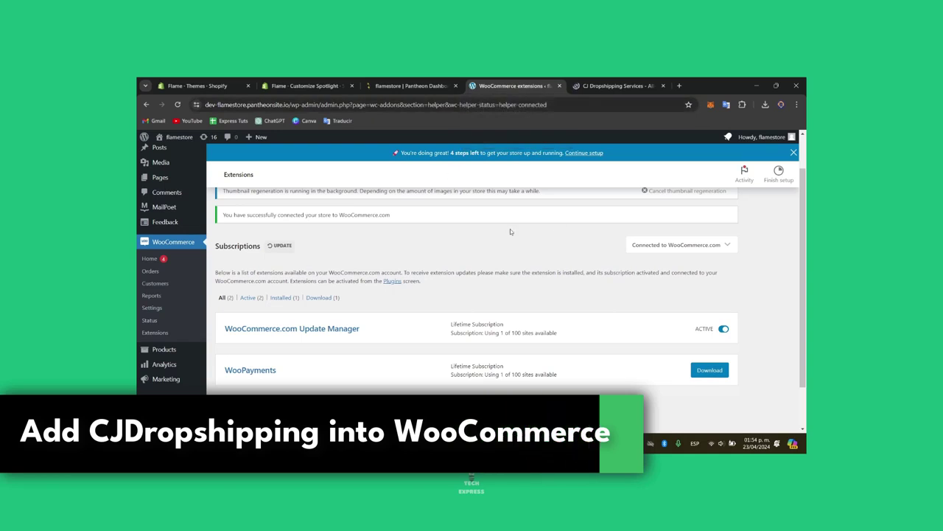
- Scroll up the WooCommerce Extensions page to confirm the store's WooCommerce.com connection
{"action": "scroll", "coordinate": [509, 251], "scroll_direction": "up", "scroll_amount": 1}
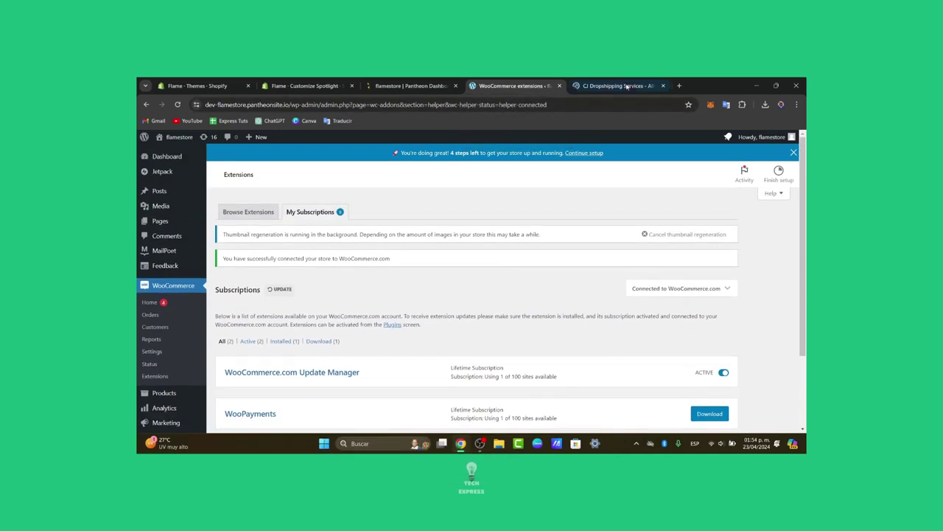
- Compare Hostinger's $3.99/mo WooCommerce hosting offer with the store's Extensions page
{"action": "left_click", "coordinate": [678, 86]}
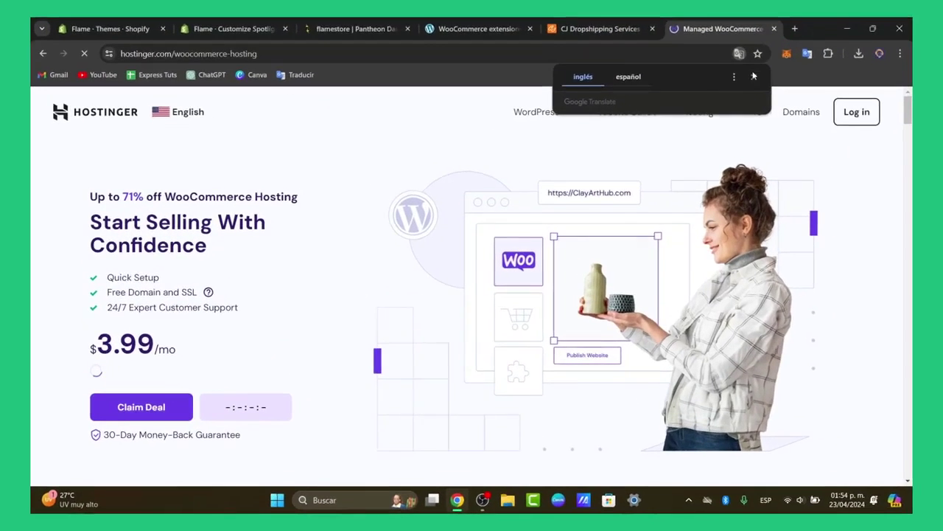
{"action": "left_click", "coordinate": [690, 119]}
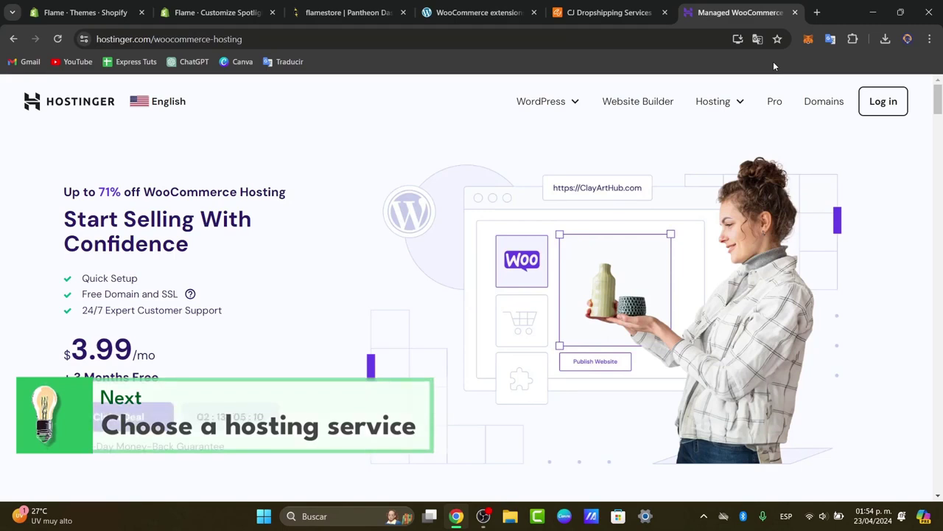
{"action": "left_click", "coordinate": [478, 12]}
{"action": "scroll", "coordinate": [435, 203], "scroll_direction": "down", "scroll_amount": 2}
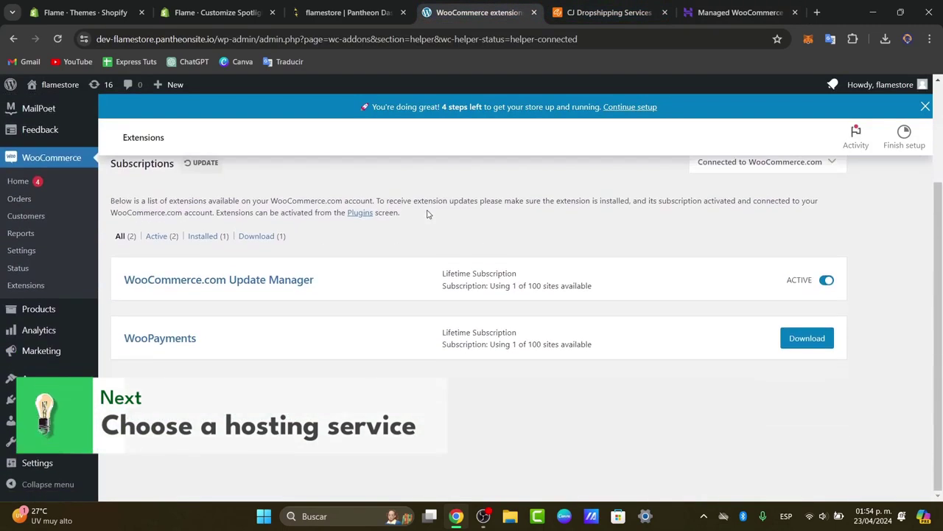
{"action": "scroll", "coordinate": [428, 213], "scroll_direction": "up", "scroll_amount": 2}
{"action": "left_click", "coordinate": [745, 12]}
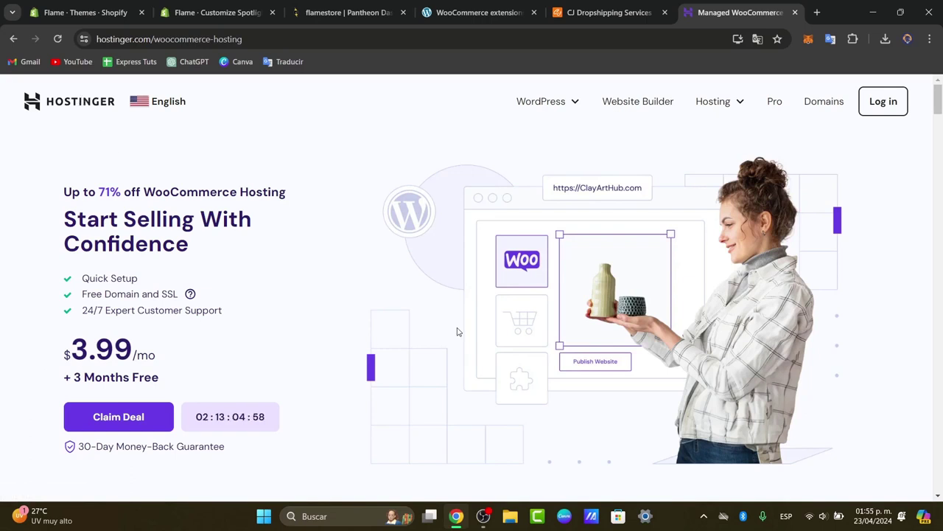
{"action": "left_click", "coordinate": [605, 12]}
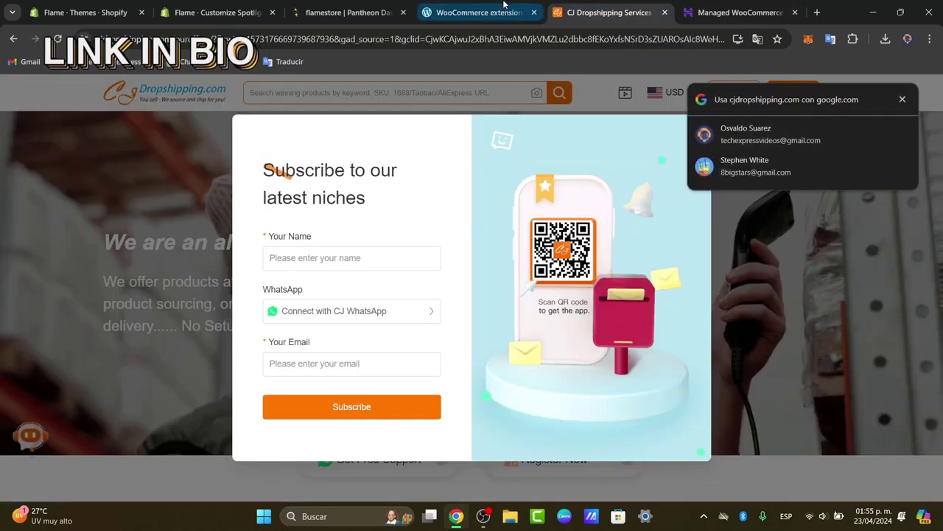
{"action": "left_click", "coordinate": [497, 8]}
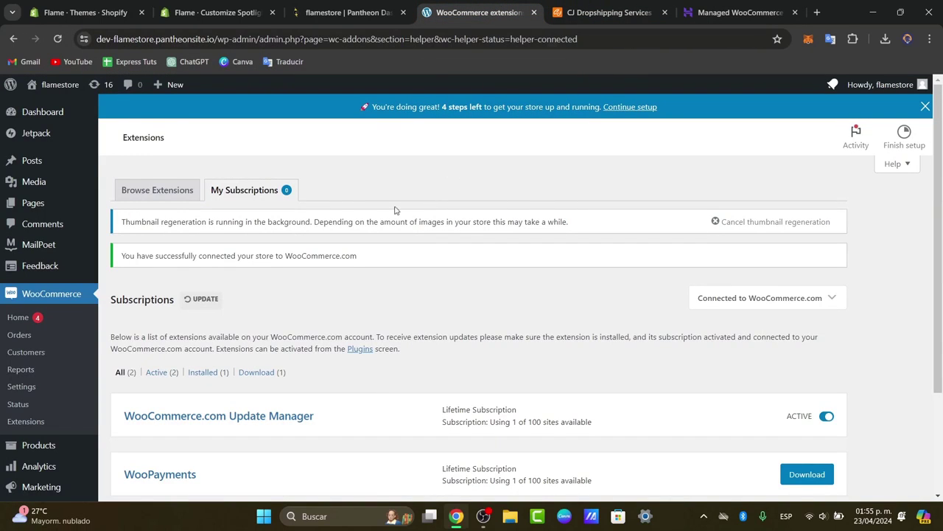
{"action": "scroll", "coordinate": [384, 211], "scroll_direction": "down", "scroll_amount": 1}
{"action": "scroll", "coordinate": [383, 215], "scroll_direction": "up", "scroll_amount": 1}
{"action": "mouse_move", "coordinate": [48, 115]}
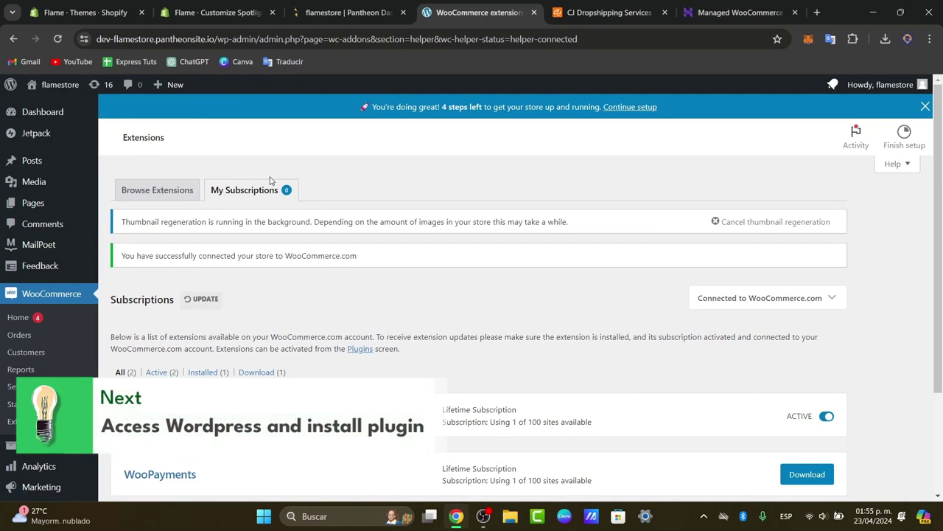
- Log in to CJ Dropshipping with the suggested Google account, then go back to WordPress
{"action": "left_click", "coordinate": [594, 8]}
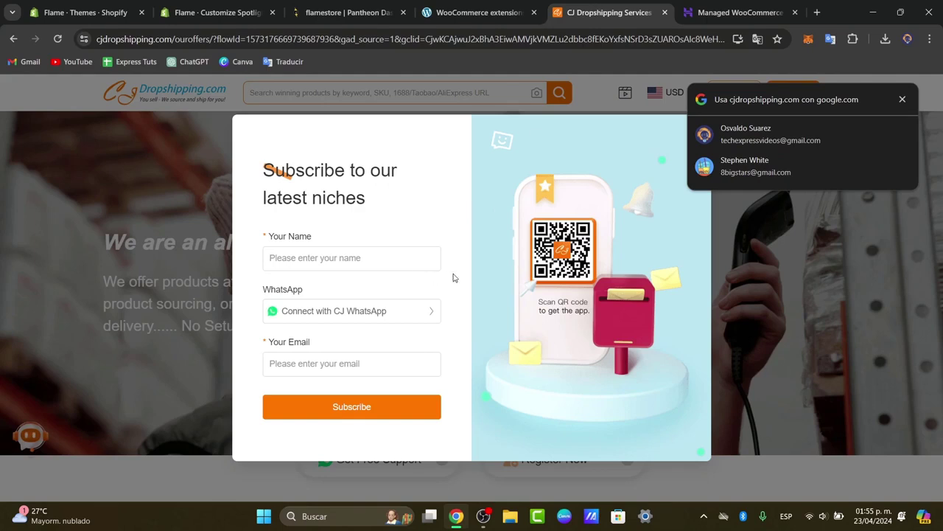
{"action": "left_click", "coordinate": [752, 131]}
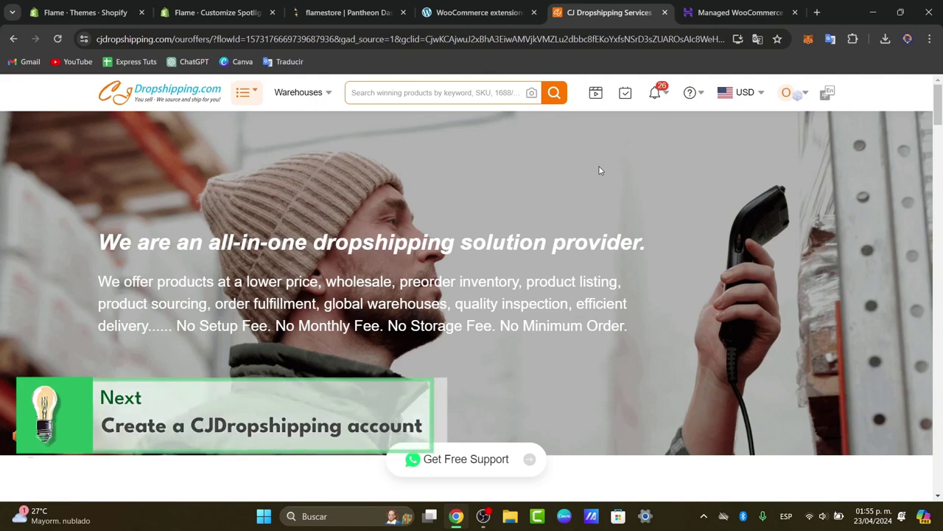
{"action": "left_click", "coordinate": [478, 12]}
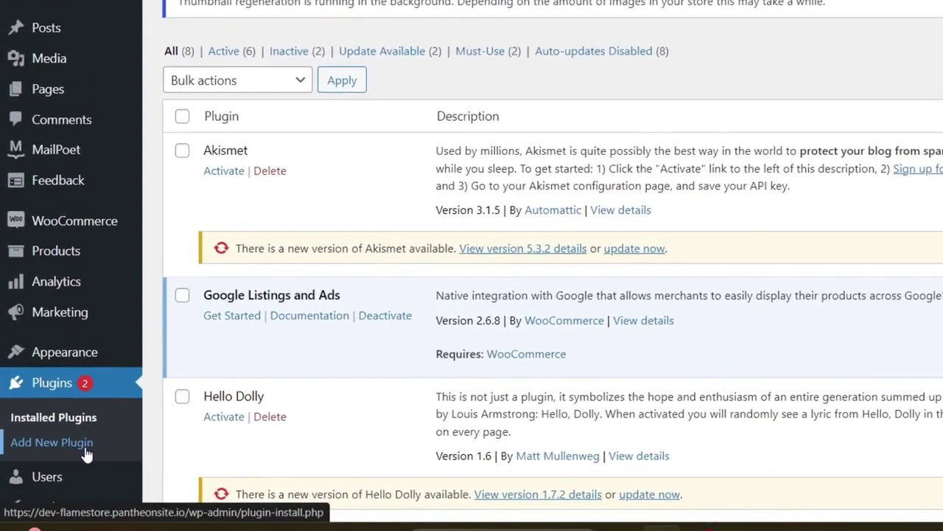
- Go to the WordPress Add New Plugin page
{"action": "left_click", "coordinate": [85, 441]}
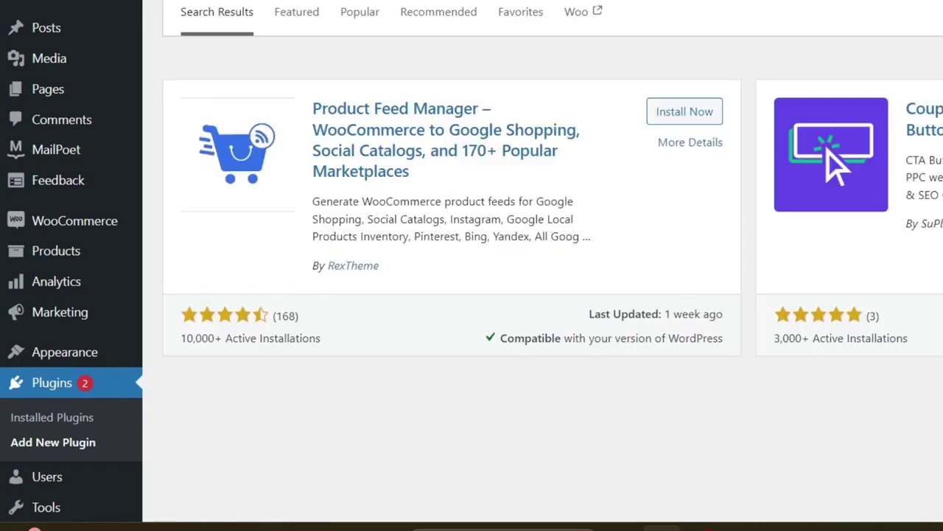
- Scroll the dropshipping search results down to the CJdropshipping plugin by cjdropshipping
{"action": "scroll", "coordinate": [874, 198], "scroll_direction": "down", "scroll_amount": 9}
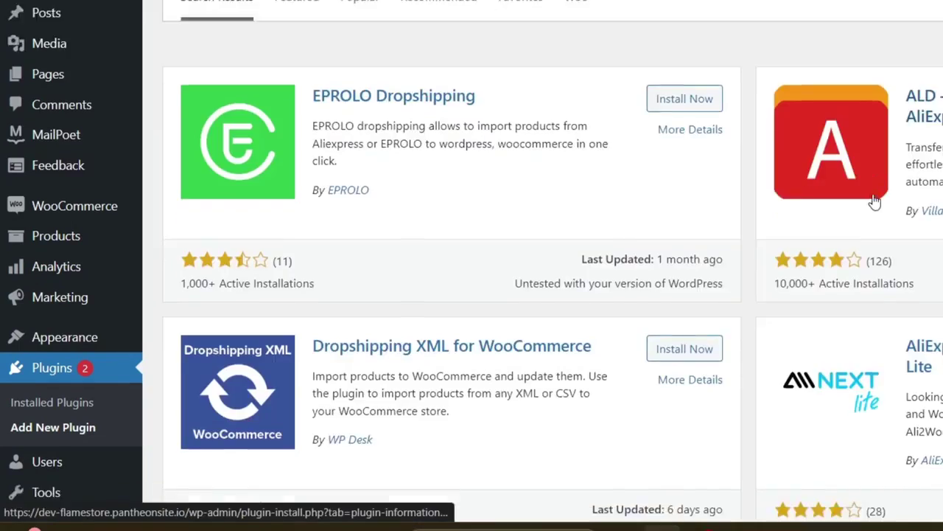
{"action": "scroll", "coordinate": [874, 197], "scroll_direction": "down", "scroll_amount": 10}
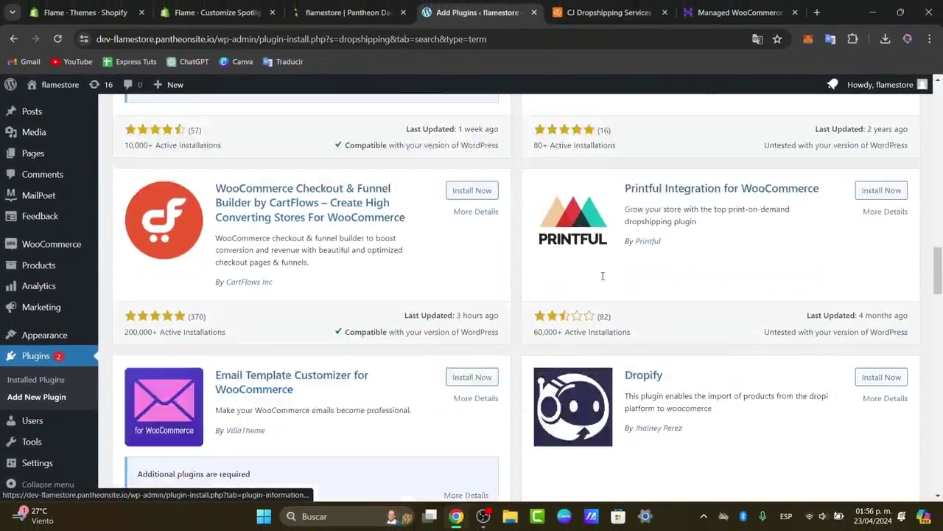
{"action": "scroll", "coordinate": [602, 276], "scroll_direction": "down", "scroll_amount": 10}
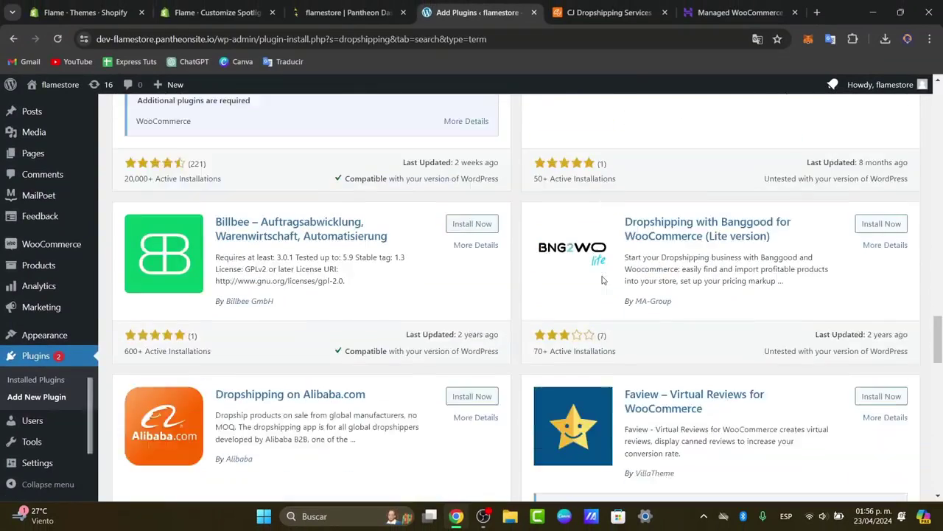
{"action": "scroll", "coordinate": [602, 279], "scroll_direction": "down", "scroll_amount": 3}
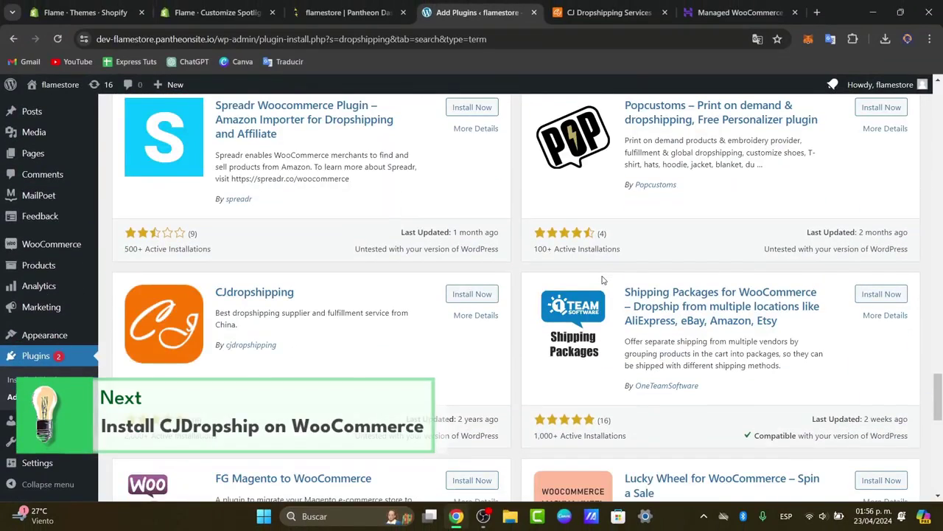
{"action": "left_click", "coordinate": [623, 6]}
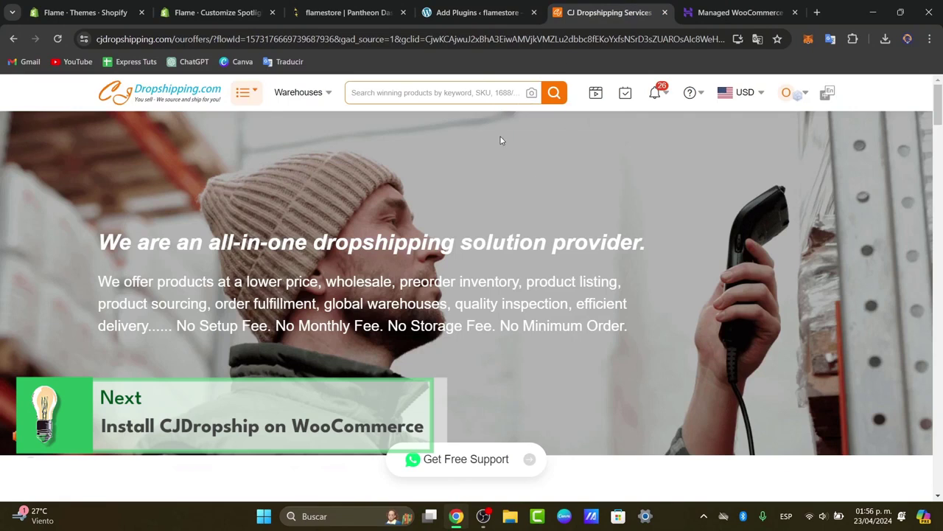
{"action": "left_click", "coordinate": [480, 12]}
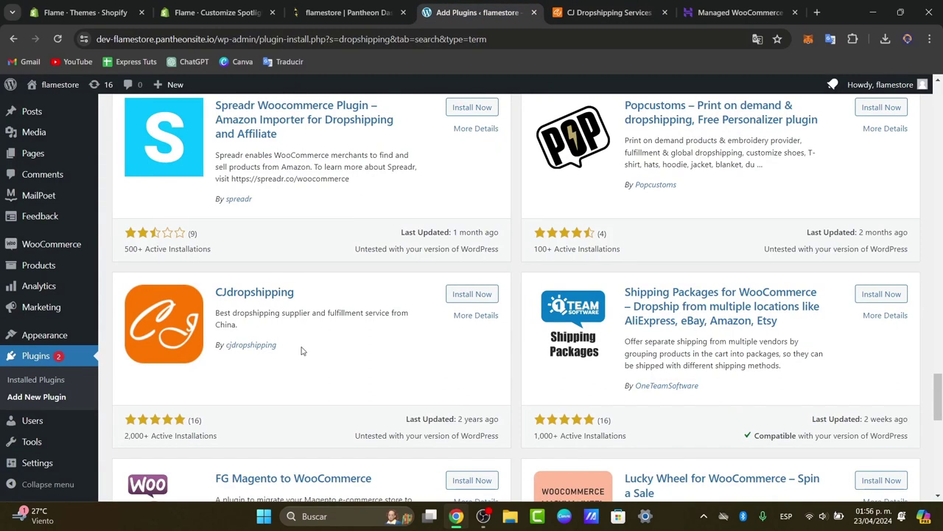
{"action": "left_click_drag", "start_coordinate": [274, 346], "coordinate": [231, 356]}
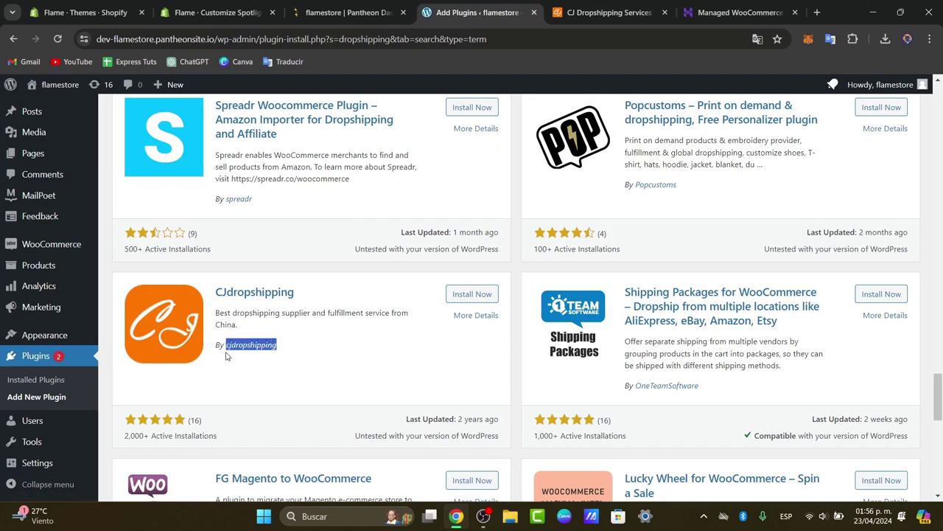
- Install and activate the CJdropshipping plugin, then go to its CJdropshipping menu
{"action": "left_click", "coordinate": [381, 350]}
{"action": "left_click", "coordinate": [472, 294]}
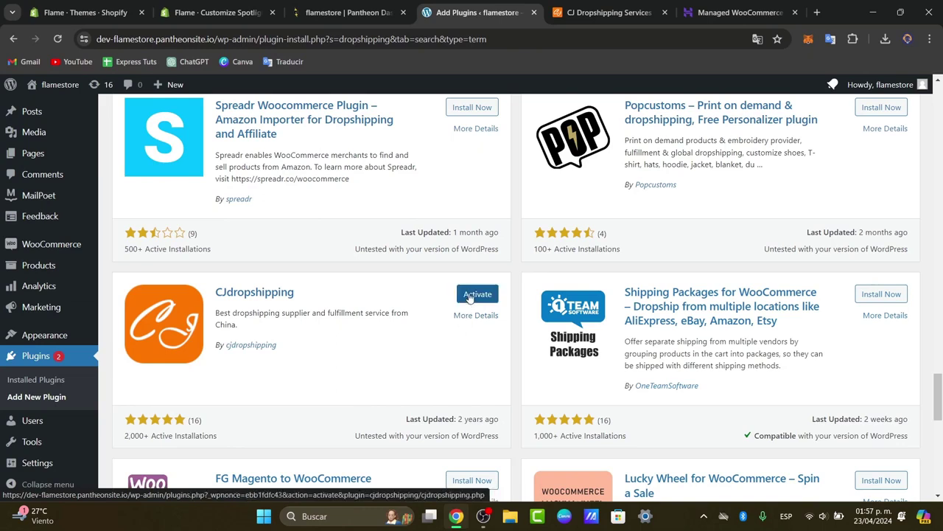
{"action": "left_click", "coordinate": [469, 296]}
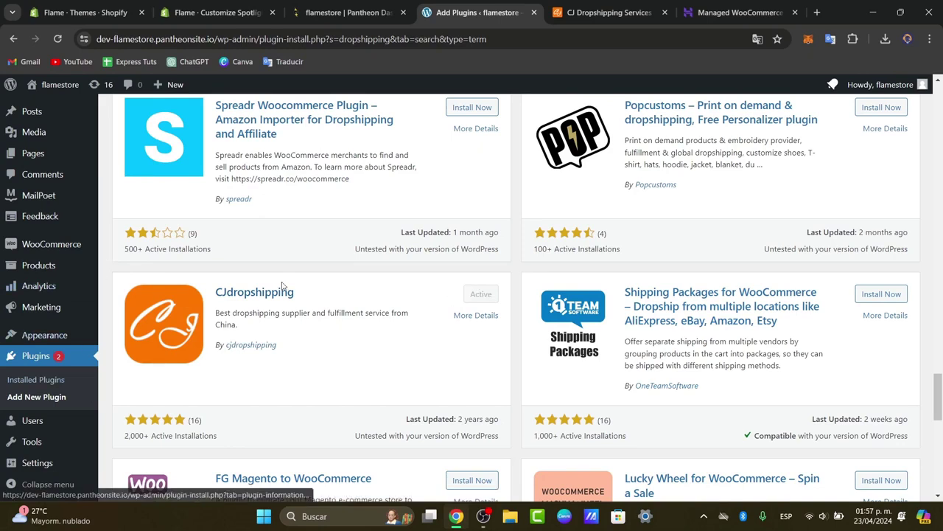
{"action": "mouse_move", "coordinate": [37, 443]}
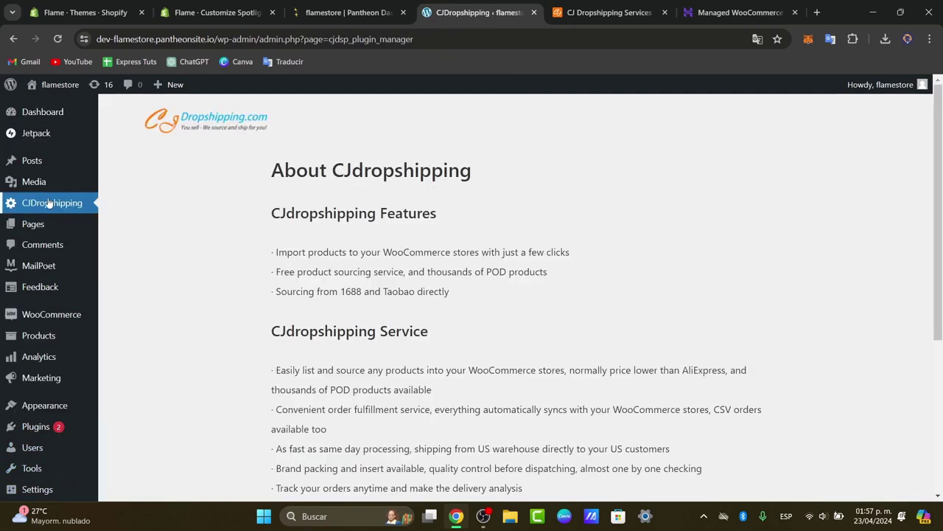
{"action": "scroll", "coordinate": [404, 237], "scroll_direction": "down", "scroll_amount": 3}
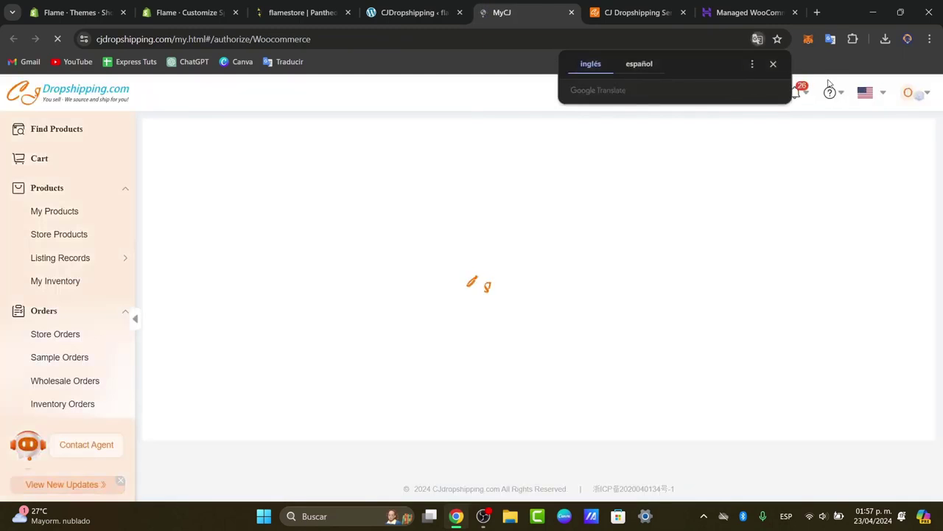
- Dismiss the translation prompt and note that no stores are authorized yet
{"action": "left_click", "coordinate": [773, 64]}
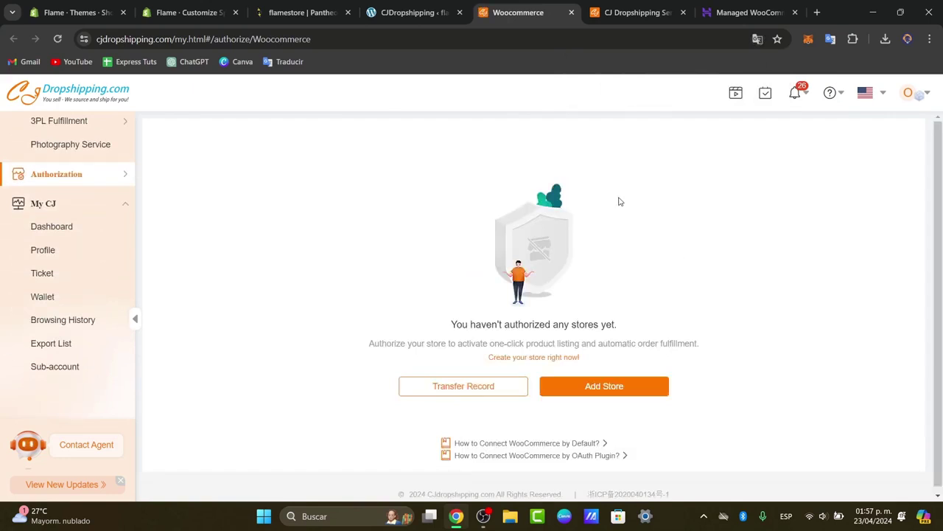
{"action": "left_click_drag", "start_coordinate": [451, 320], "coordinate": [622, 326]}
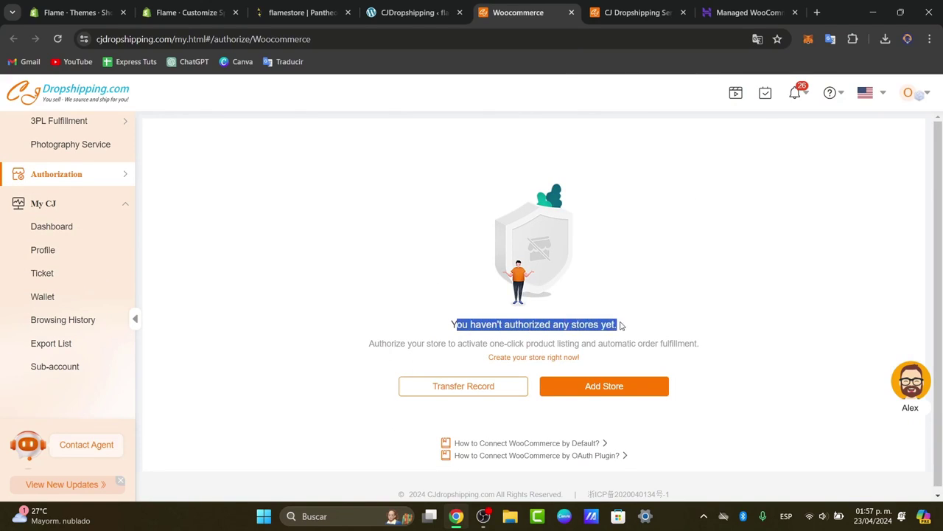
{"action": "left_click", "coordinate": [653, 241]}
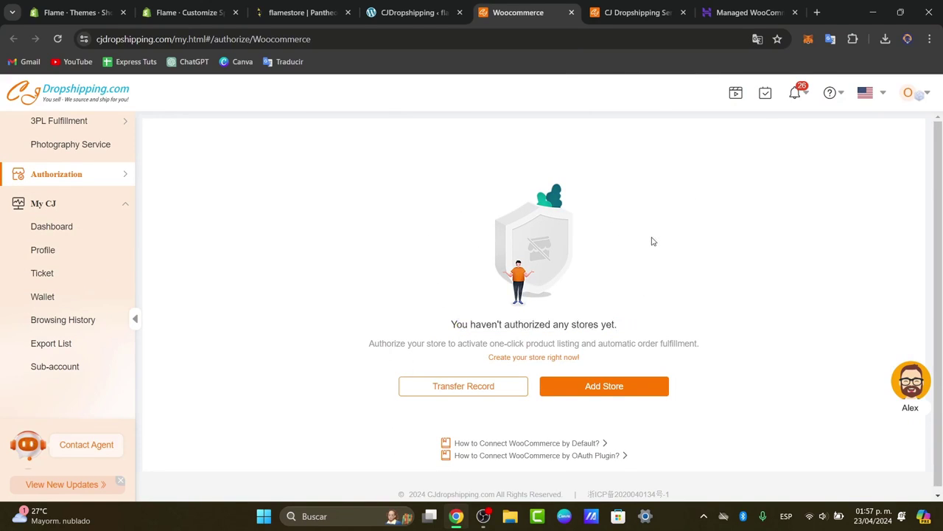
- Add a WooCommerce store with Default authorization and authorize it with CJ
{"action": "mouse_move", "coordinate": [919, 93]}
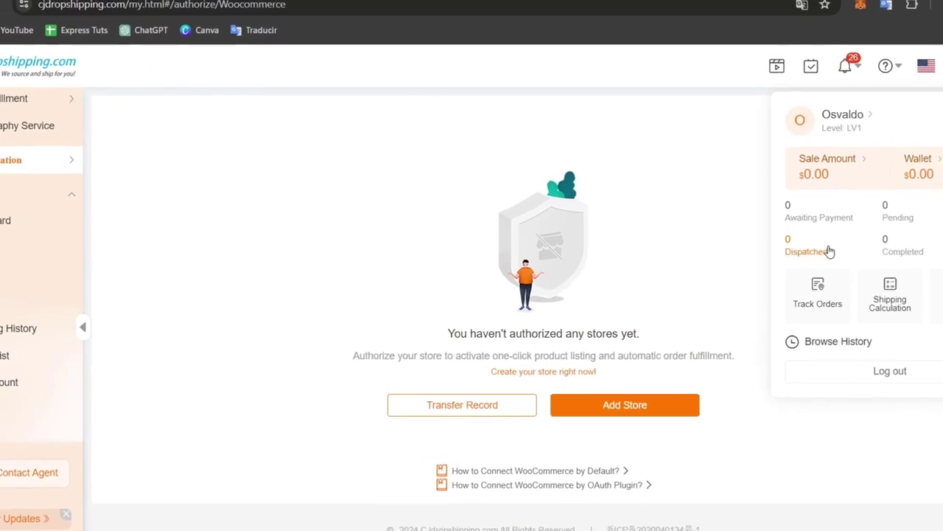
{"action": "left_click", "coordinate": [653, 408]}
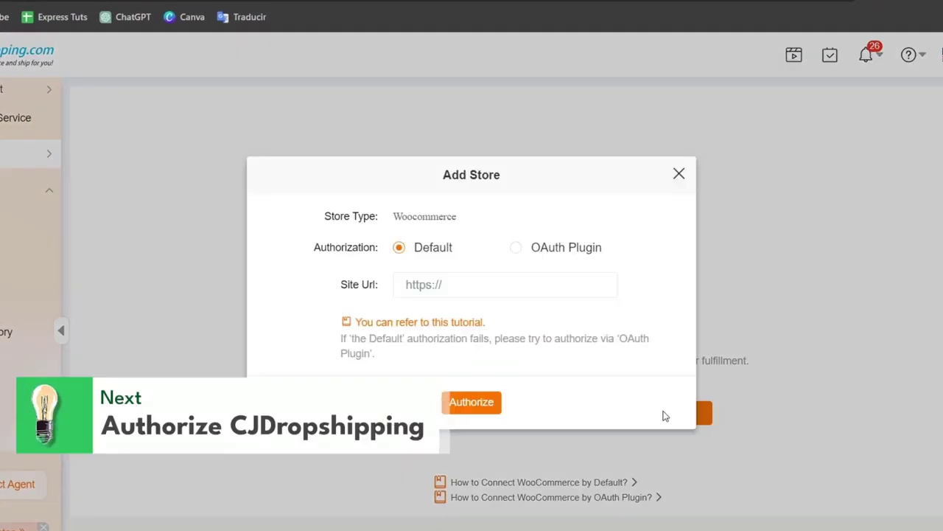
{"action": "double_click", "coordinate": [356, 218]}
{"action": "left_click", "coordinate": [493, 218]}
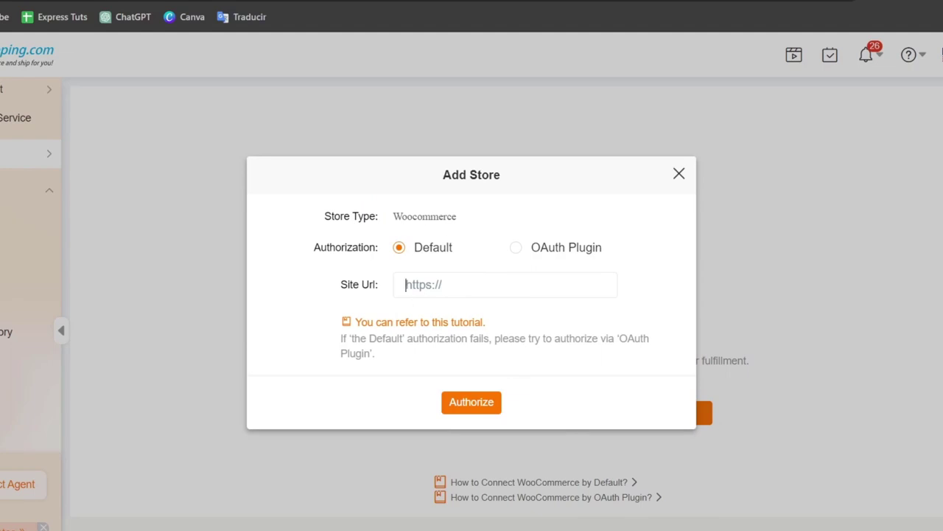
{"action": "left_click", "coordinate": [161, 2]}
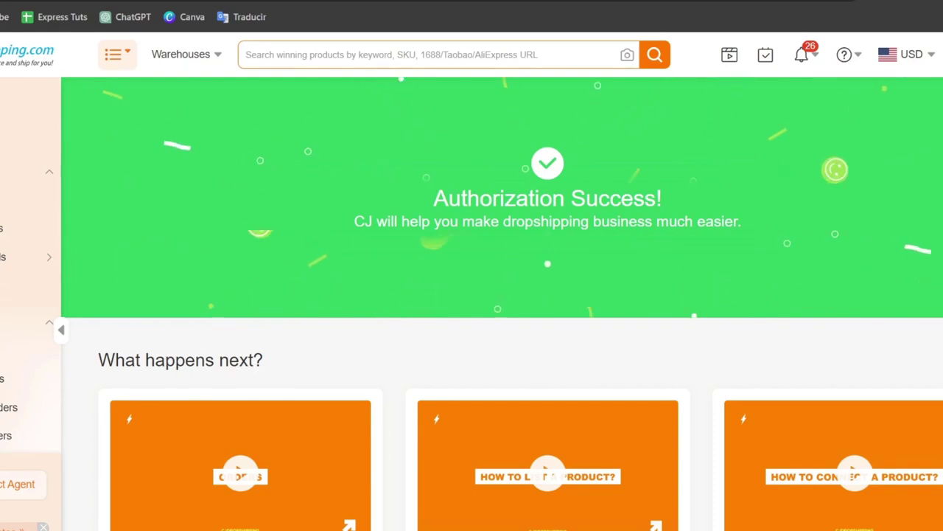
- Scroll down the Cute Duck LED Night Lamp page to its listing form
{"action": "scroll", "coordinate": [568, 316], "scroll_direction": "down", "scroll_amount": 5}
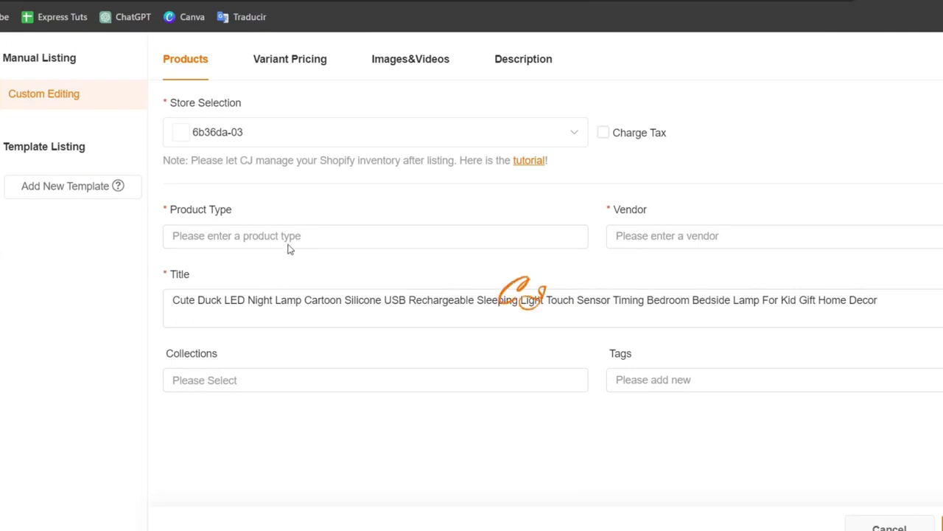
- Set the product type to Footwear and cut the title after 'Cartoon'
{"action": "left_click", "coordinate": [661, 237]}
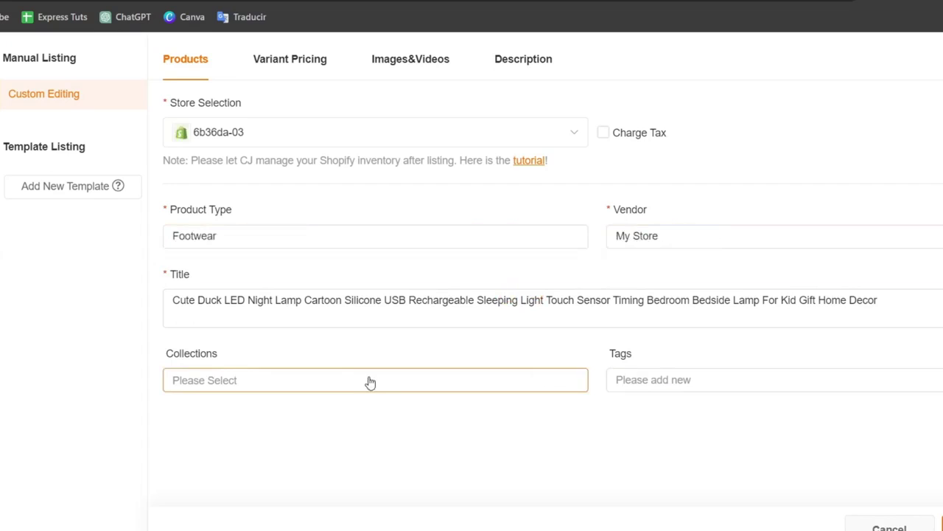
{"action": "left_click", "coordinate": [295, 237]}
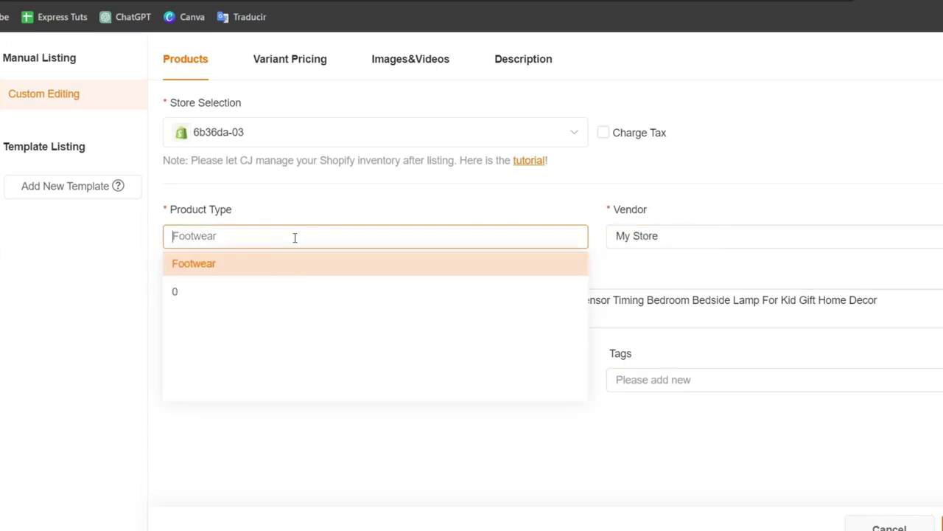
{"action": "left_click", "coordinate": [267, 264]}
{"action": "left_click", "coordinate": [339, 303]}
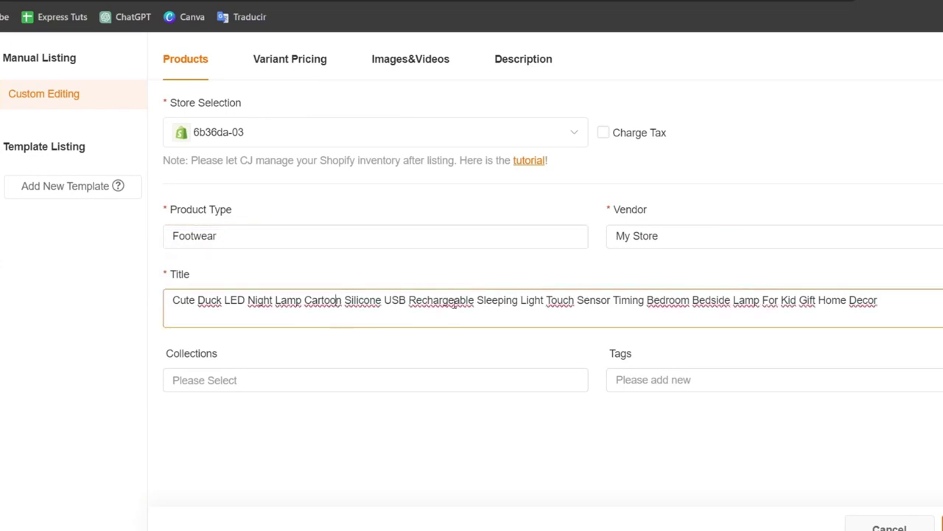
{"action": "left_click_drag", "start_coordinate": [889, 304], "coordinate": [349, 304]}
{"action": "key", "text": "BackSpace"}
- Add vendor Flamestore and the tag 'lamps', leaving the collection unset
{"action": "left_click", "coordinate": [723, 233]}
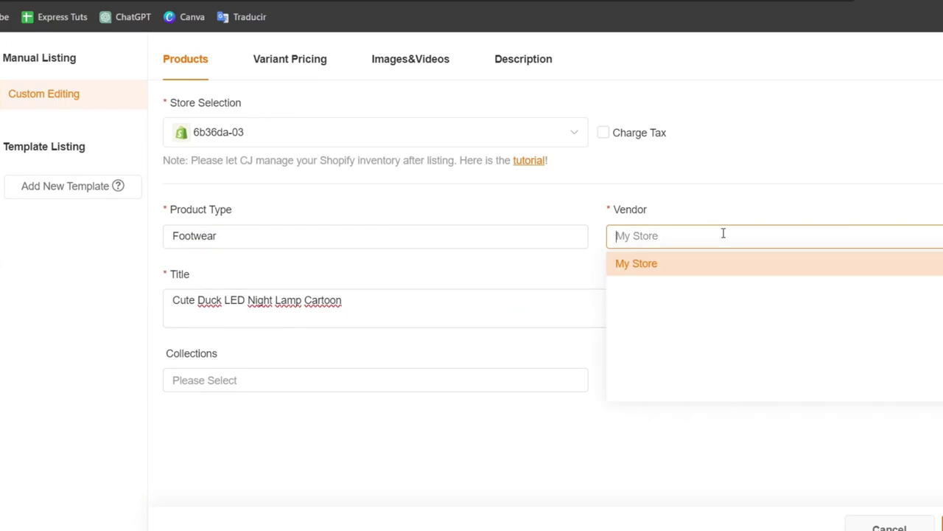
{"action": "type", "text": "Flamestore"}
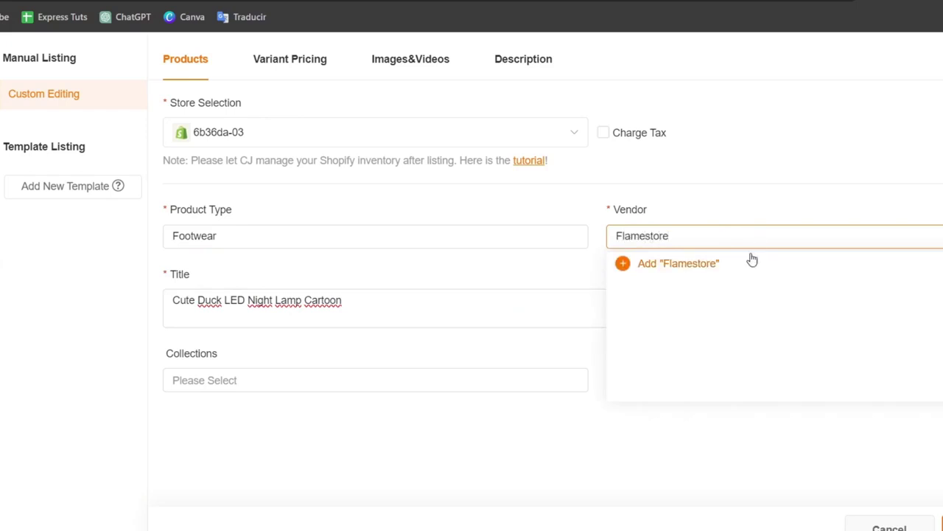
{"action": "left_click", "coordinate": [730, 262]}
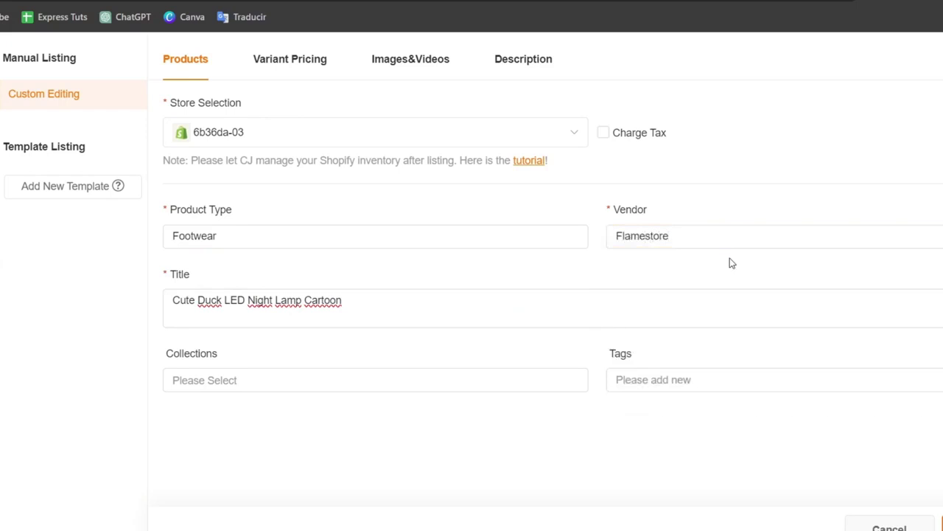
{"action": "left_click", "coordinate": [676, 377]}
{"action": "type", "text": "lamps"}
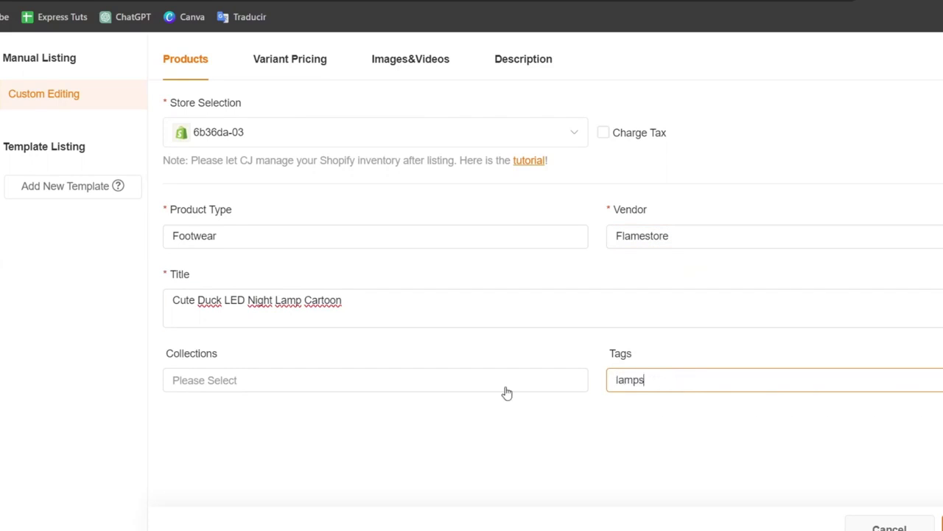
{"action": "left_click", "coordinate": [445, 378]}
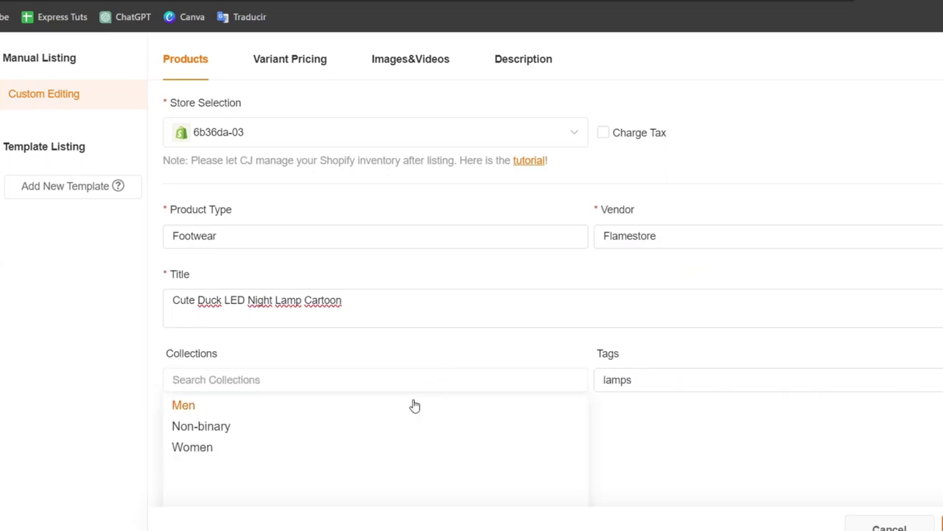
{"action": "left_click", "coordinate": [669, 479]}
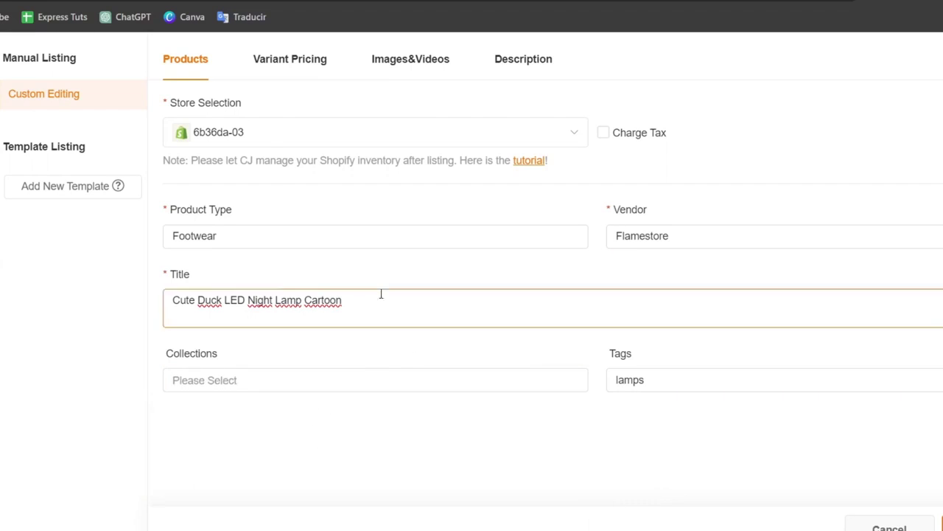
- Target the dev-flamestore.pantheonsite.io WooCommerce store for this listing
{"action": "left_click", "coordinate": [271, 135]}
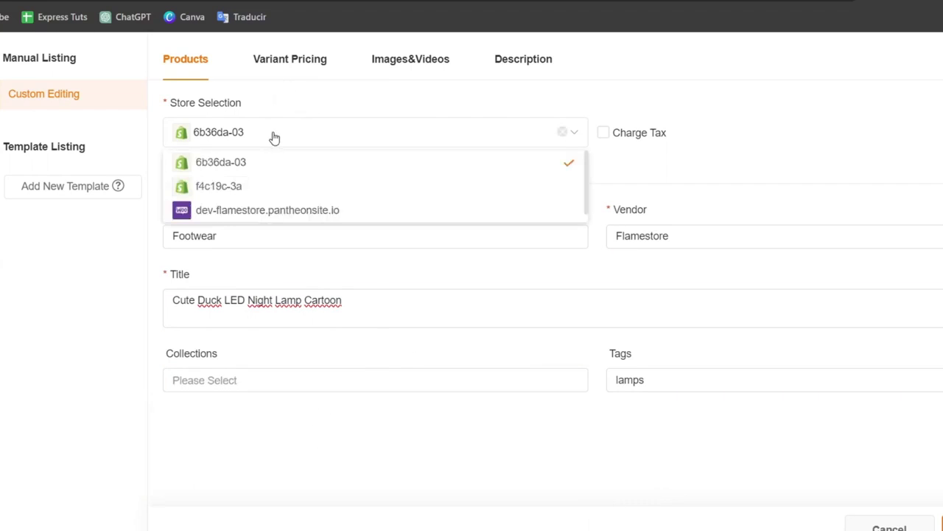
{"action": "left_click", "coordinate": [251, 210]}
{"action": "left_click", "coordinate": [373, 306]}
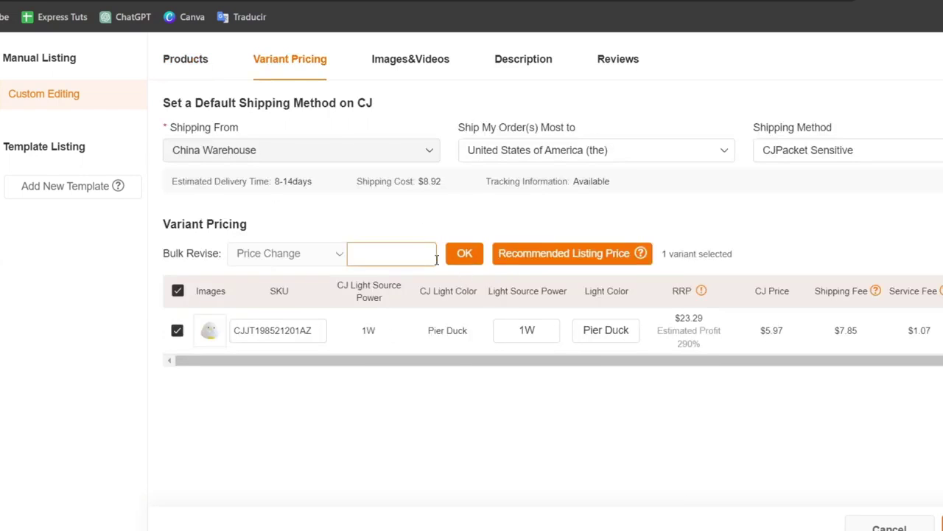
- Check the variant fees: $7.85 shipping, $1.07 service, $14.89 dropshipping price
{"action": "left_click_drag", "start_coordinate": [313, 364], "coordinate": [466, 371]}
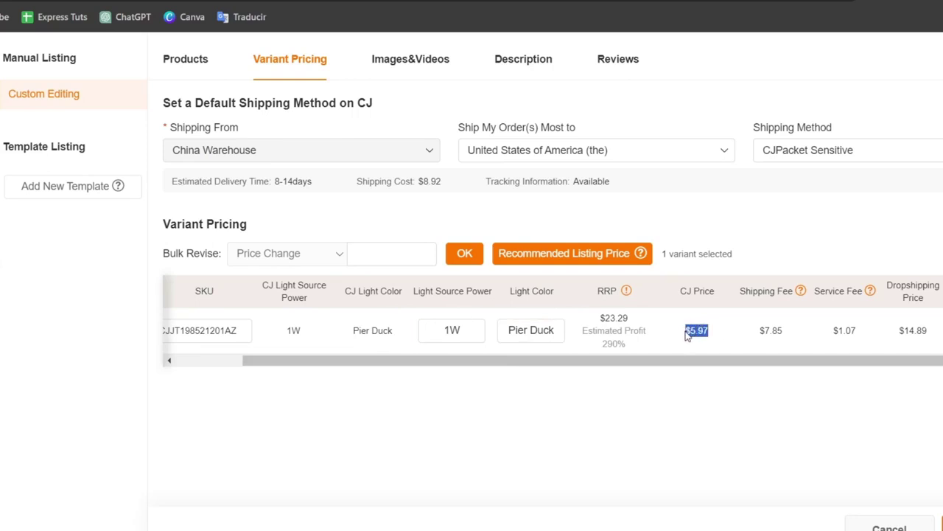
{"action": "left_click_drag", "start_coordinate": [759, 331], "coordinate": [774, 332]}
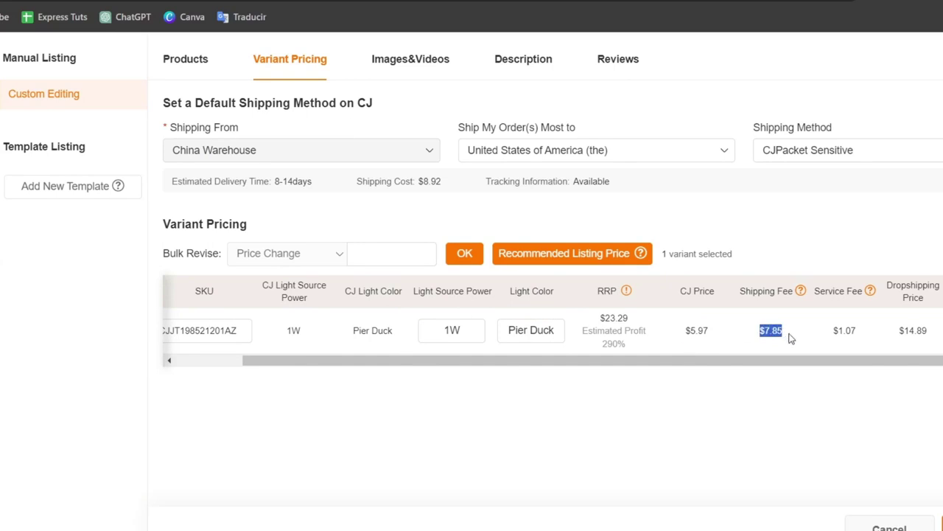
{"action": "left_click_drag", "start_coordinate": [833, 331], "coordinate": [855, 332]}
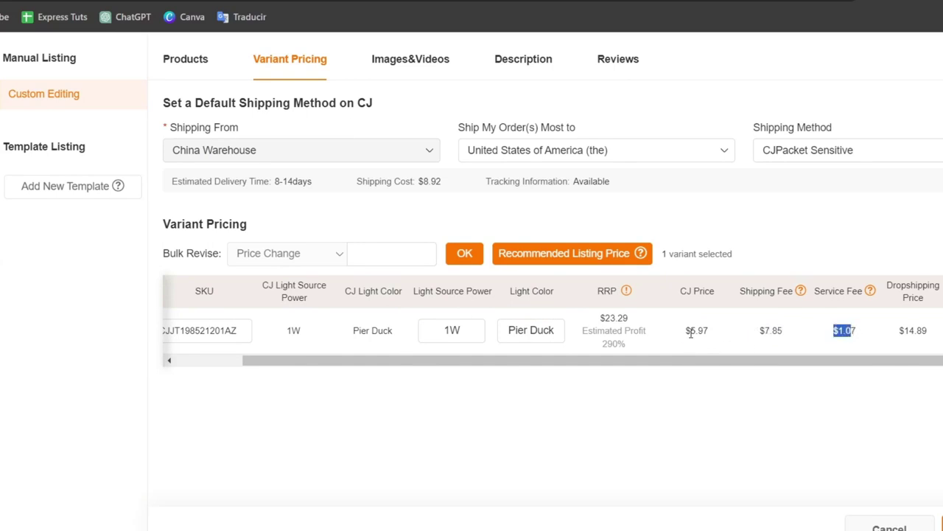
{"action": "left_click_drag", "start_coordinate": [690, 331], "coordinate": [863, 347]}
{"action": "left_click", "coordinate": [935, 336]}
{"action": "left_click_drag", "start_coordinate": [934, 336], "coordinate": [898, 336]}
- List the Cute Duck LED Night Lamp as Uncategorized to dev-flamestore.pantheonsite.io and dismiss the success notice
{"action": "left_click", "coordinate": [449, 60]}
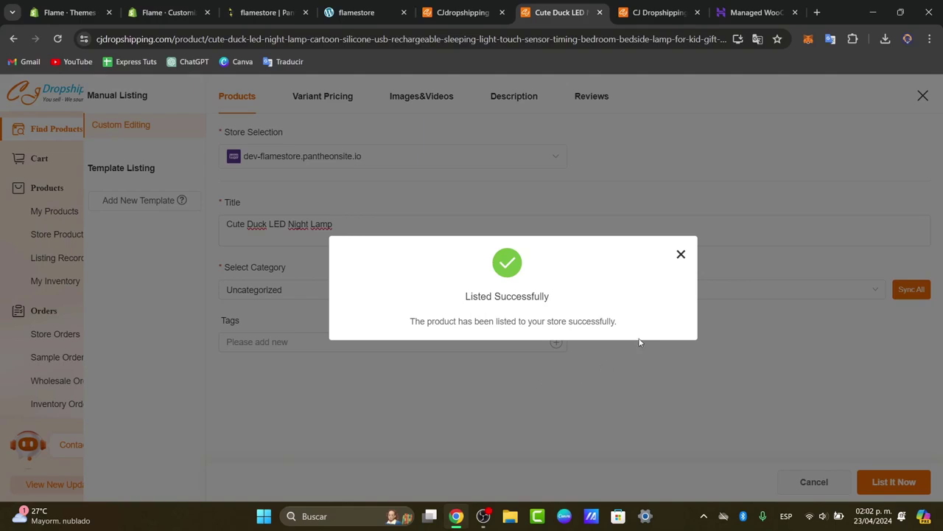
{"action": "left_click", "coordinate": [681, 255]}
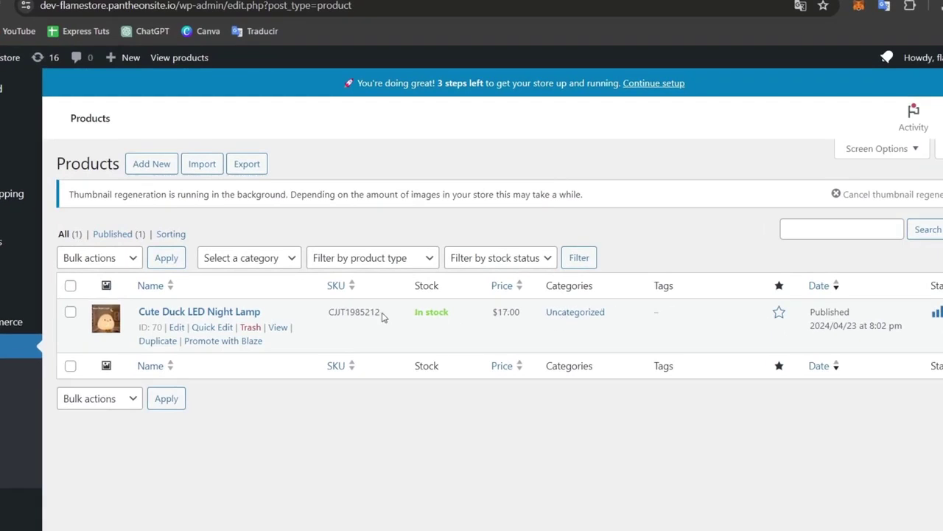
- Open the lamp's $17.00 product page and review its Light Color and Light Source Power options
{"action": "left_click", "coordinate": [278, 327]}
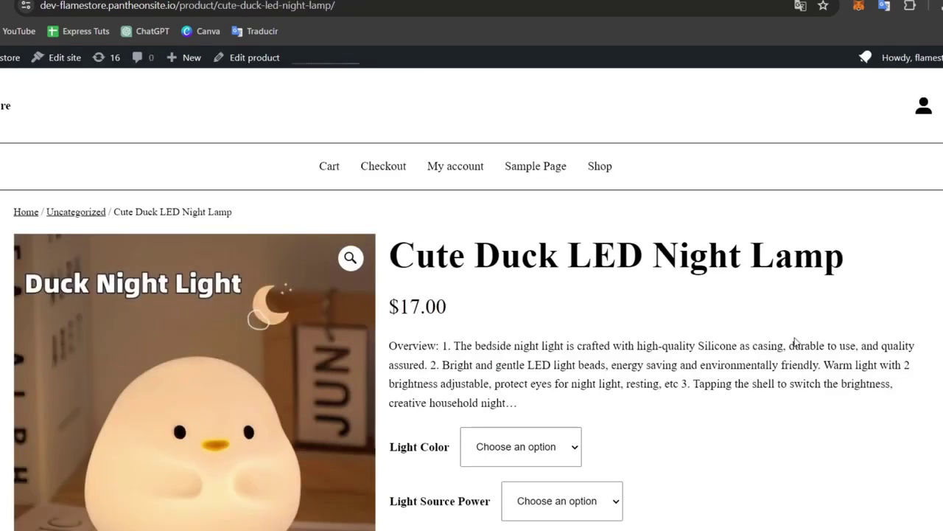
{"action": "scroll", "coordinate": [794, 340], "scroll_direction": "down", "scroll_amount": 4}
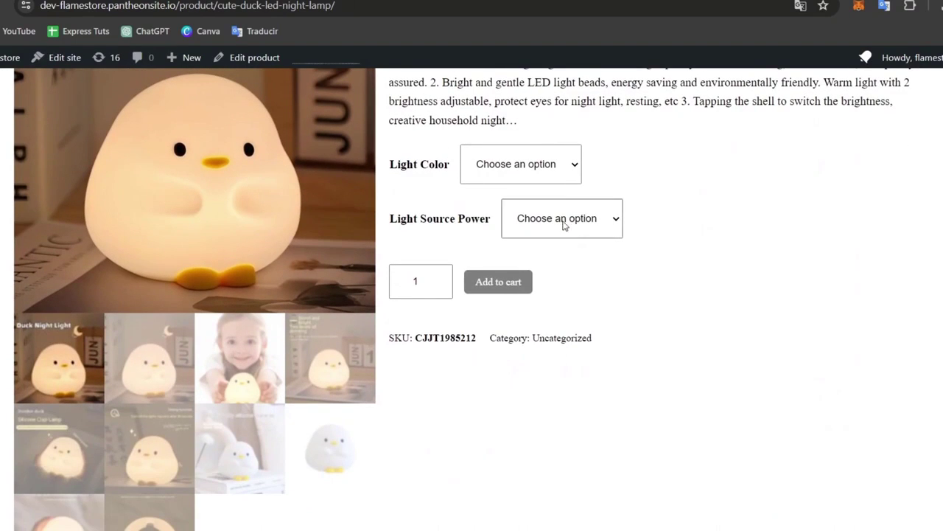
{"action": "left_click", "coordinate": [549, 164]}
{"action": "left_click", "coordinate": [615, 220]}
{"action": "left_click", "coordinate": [705, 223]}
{"action": "scroll", "coordinate": [627, 303], "scroll_direction": "down", "scroll_amount": 10}
{"action": "scroll", "coordinate": [618, 311], "scroll_direction": "down", "scroll_amount": 20}
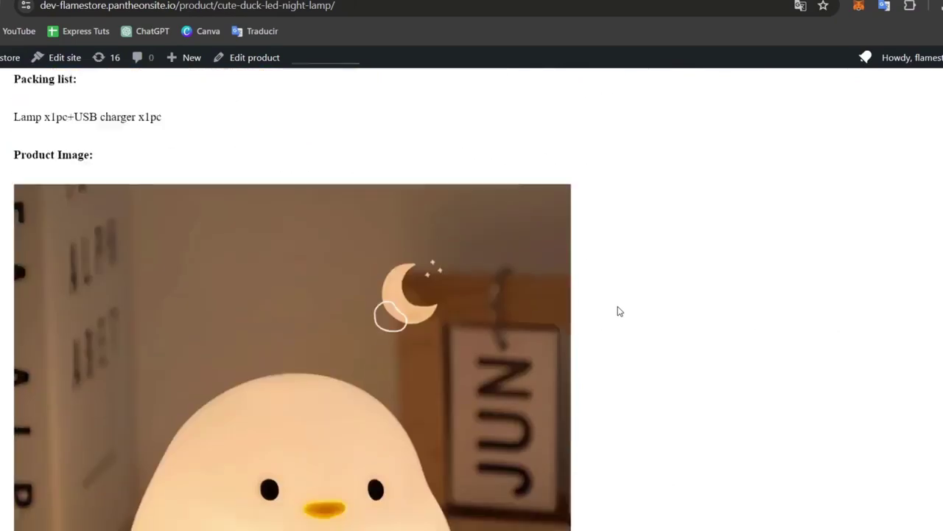
{"action": "scroll", "coordinate": [615, 313], "scroll_direction": "up", "scroll_amount": 20}
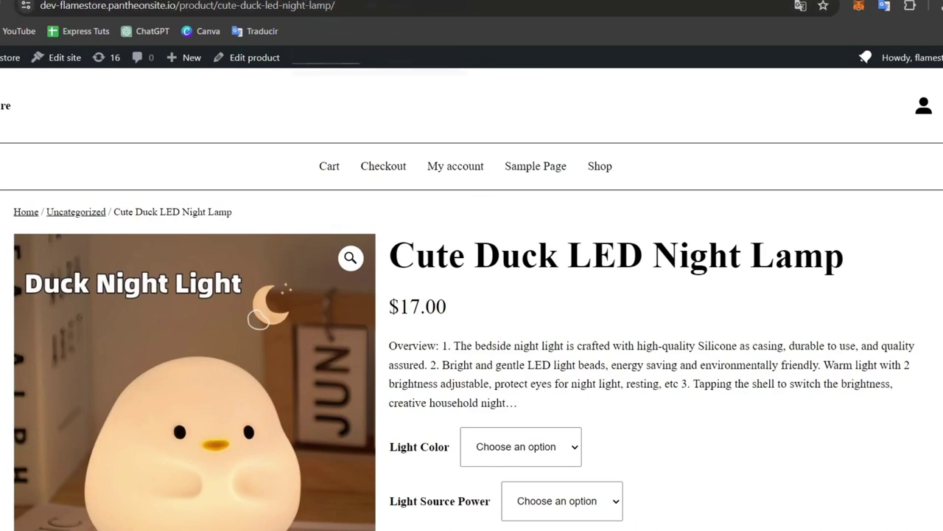
- Return to Hostinger's WooCommerce hosting offer at $3.99/mo plus 3 months free
{"action": "mouse_move", "coordinate": [443, 0]}
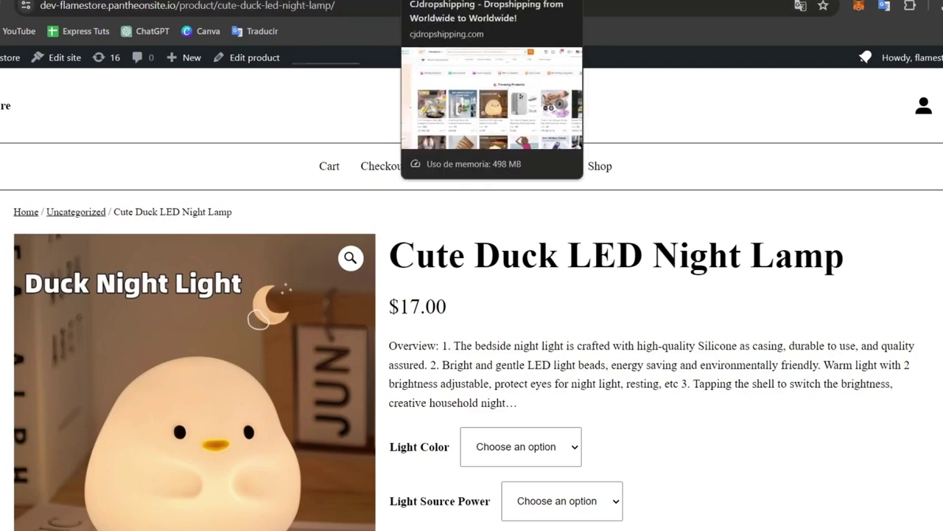
{"action": "left_click", "coordinate": [745, 0]}
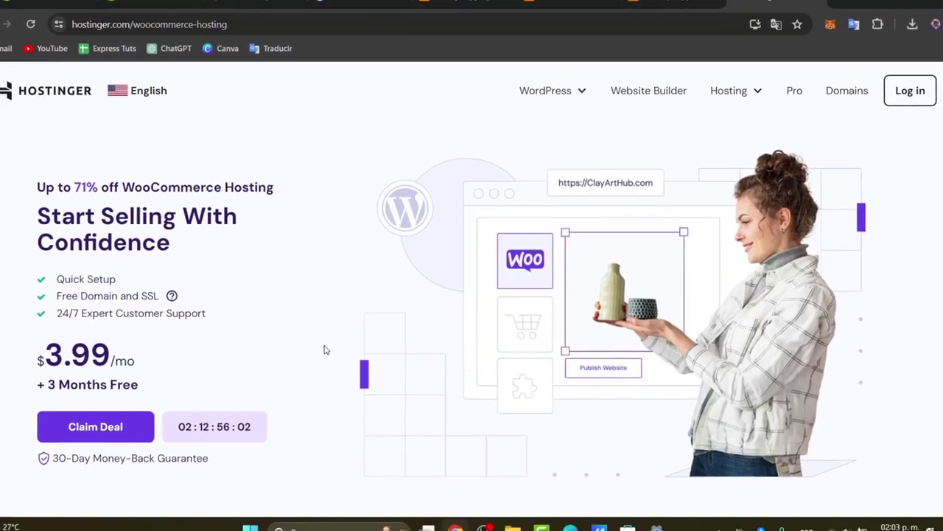